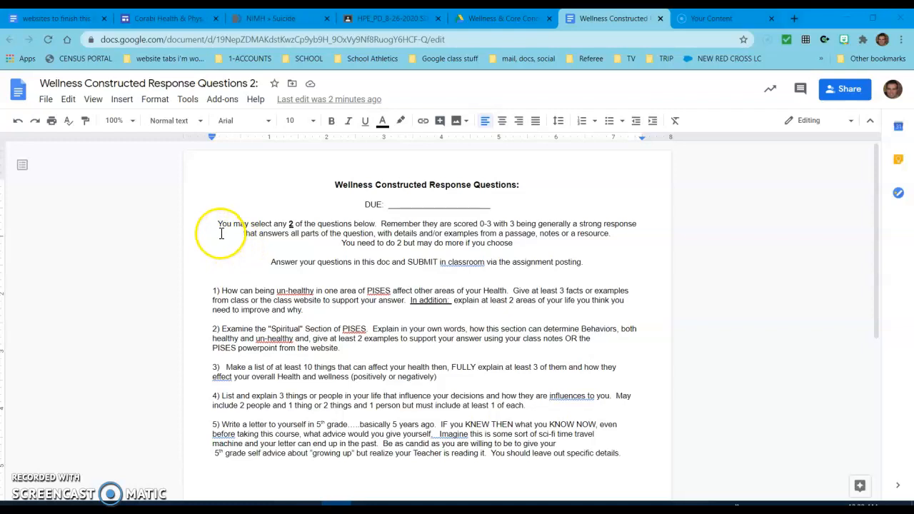
left_click_drag(219, 224, 625, 460)
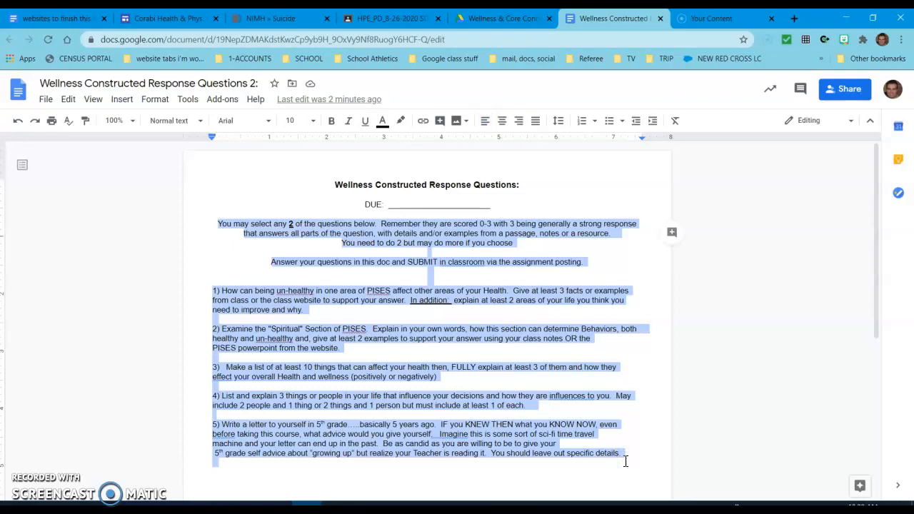
left_click(437, 247)
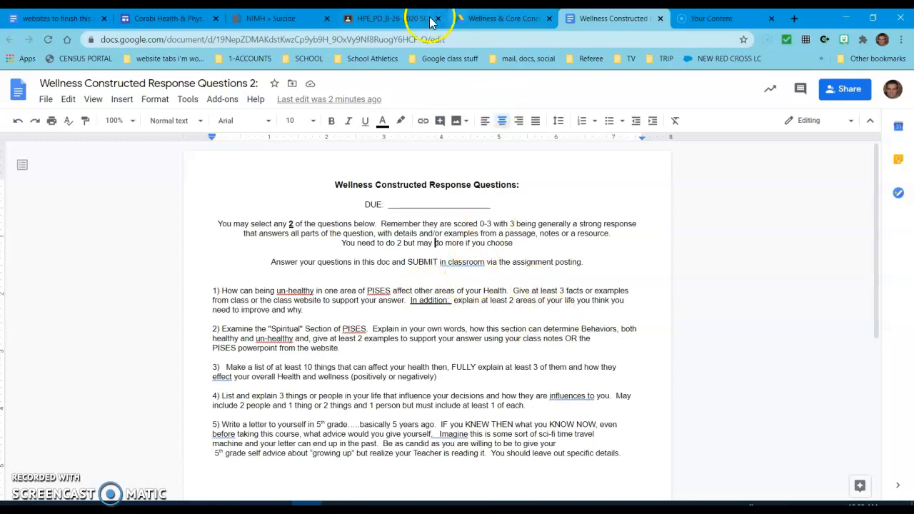
left_click(381, 37)
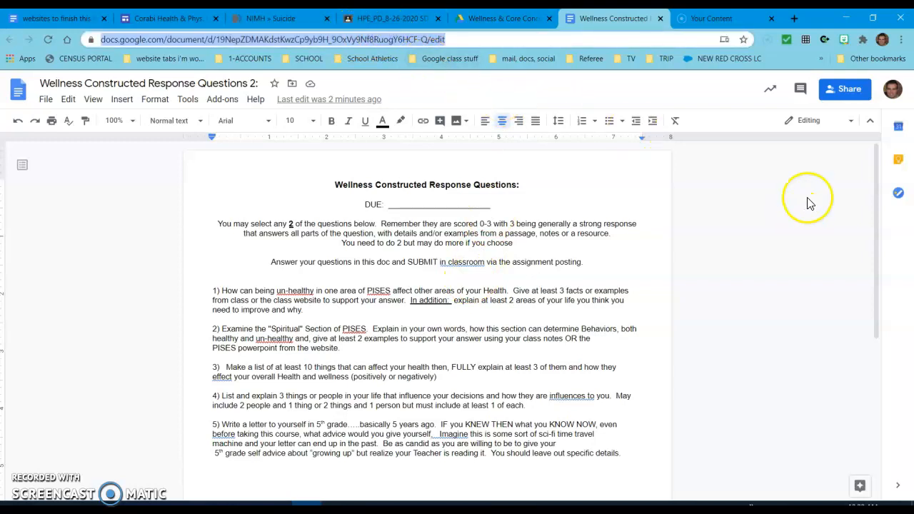
- Open the document's sharing settings and set its link access to Anyone with the link
left_click(840, 93)
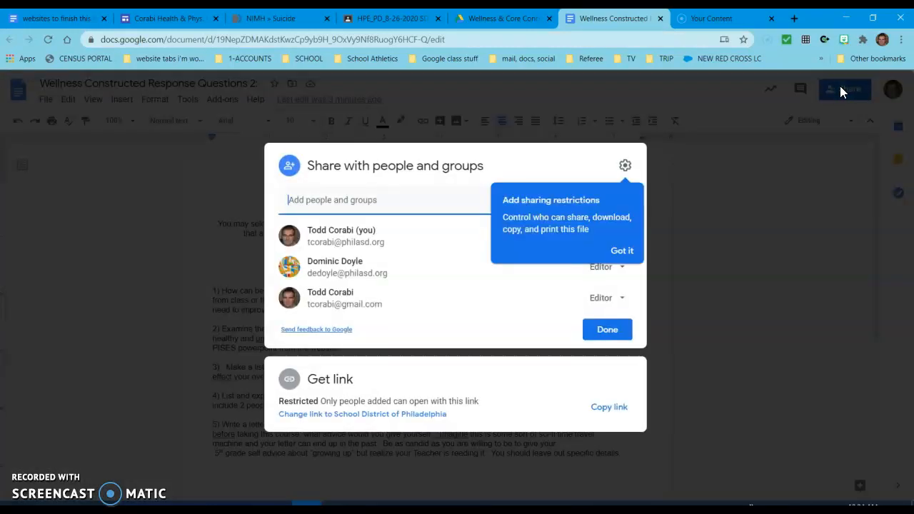
left_click(622, 253)
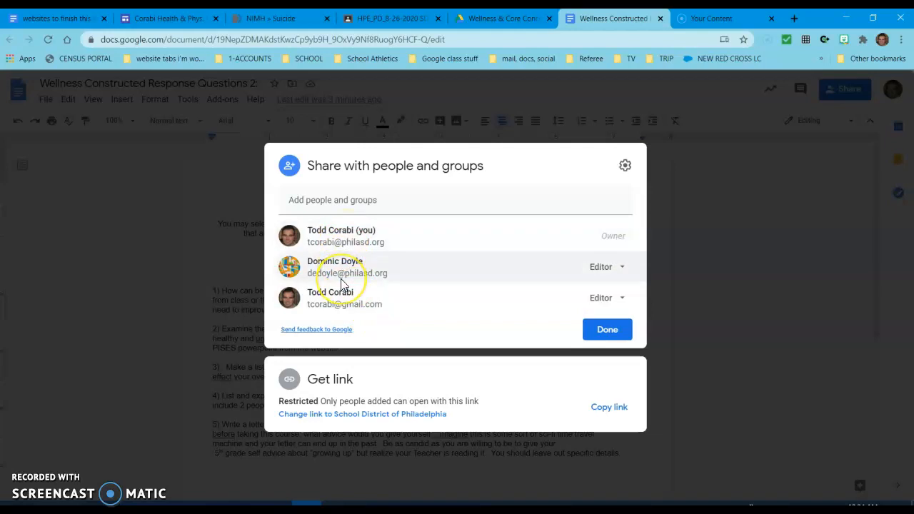
mouse_move(341, 284)
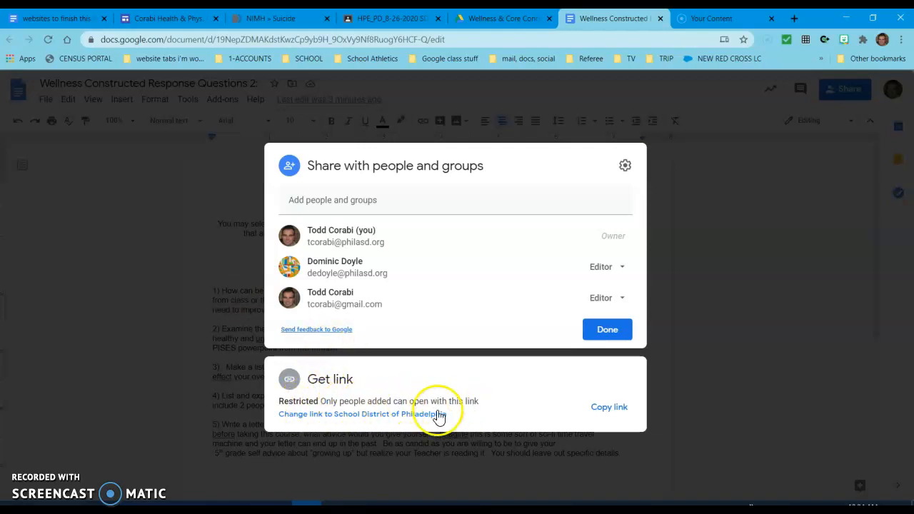
left_click(322, 415)
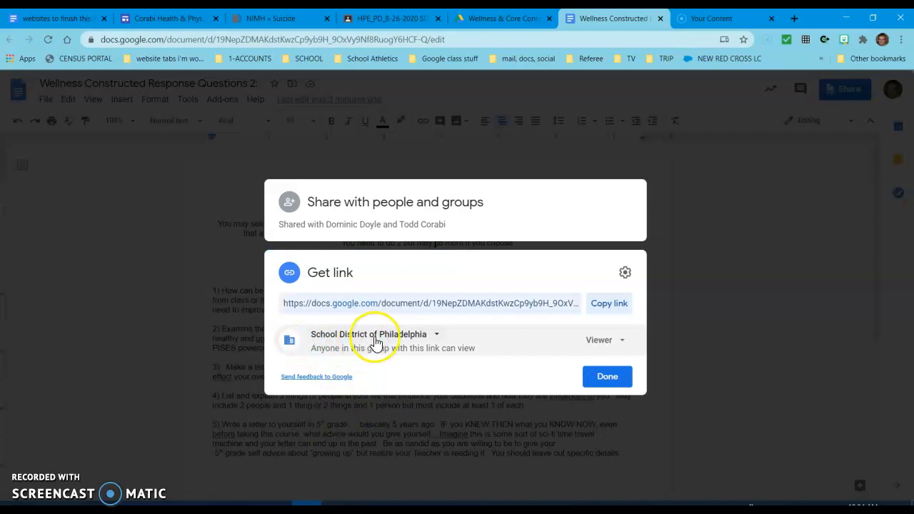
left_click(436, 336)
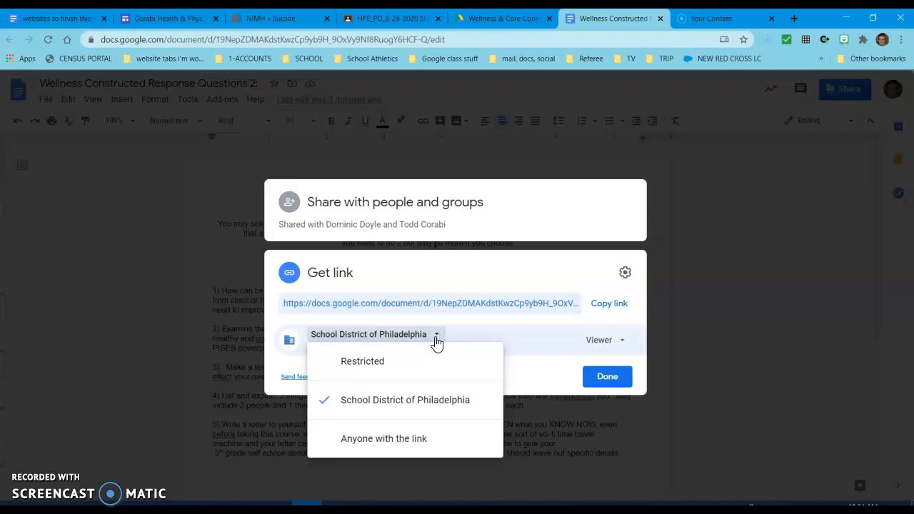
left_click(377, 437)
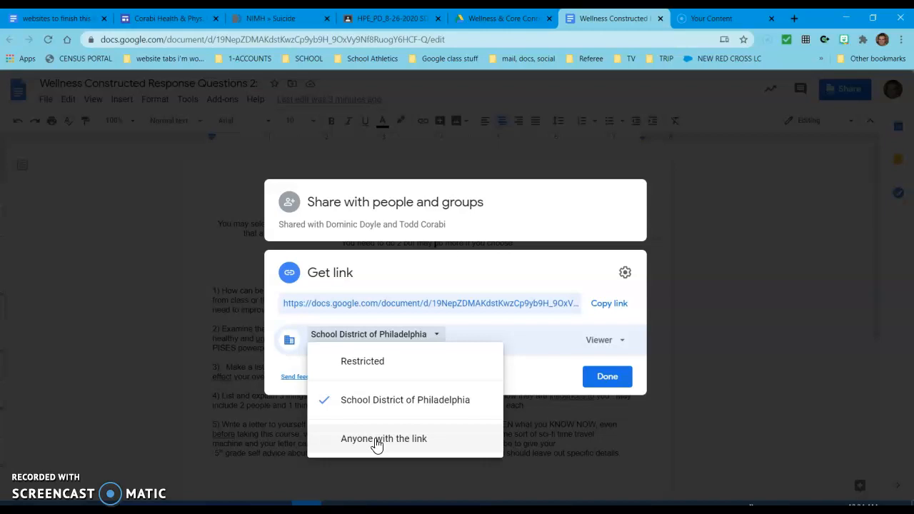
left_click(377, 440)
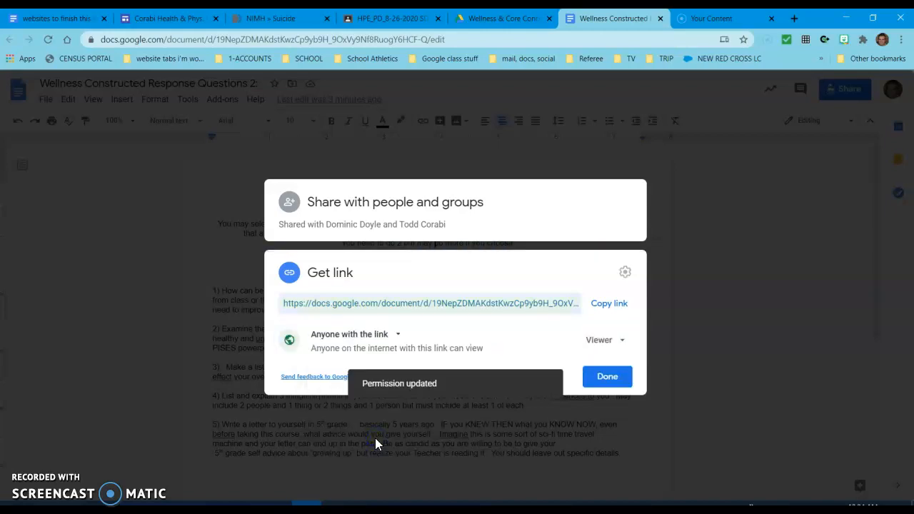
left_click(398, 336)
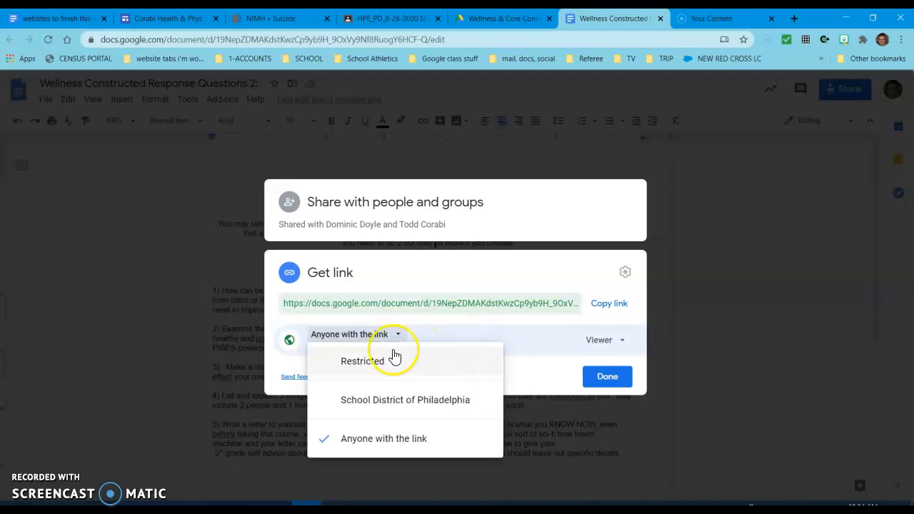
left_click(556, 376)
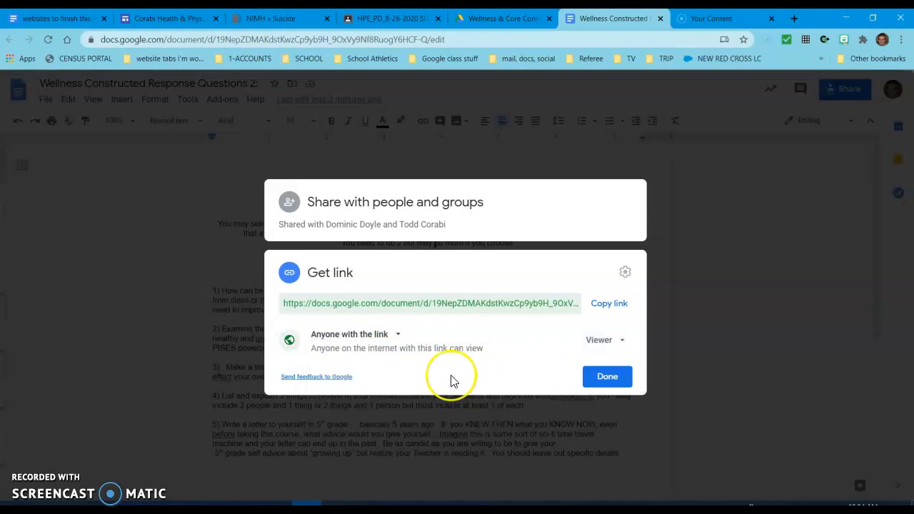
- Keep the link role as Viewer and copy the sharing link
left_click(627, 343)
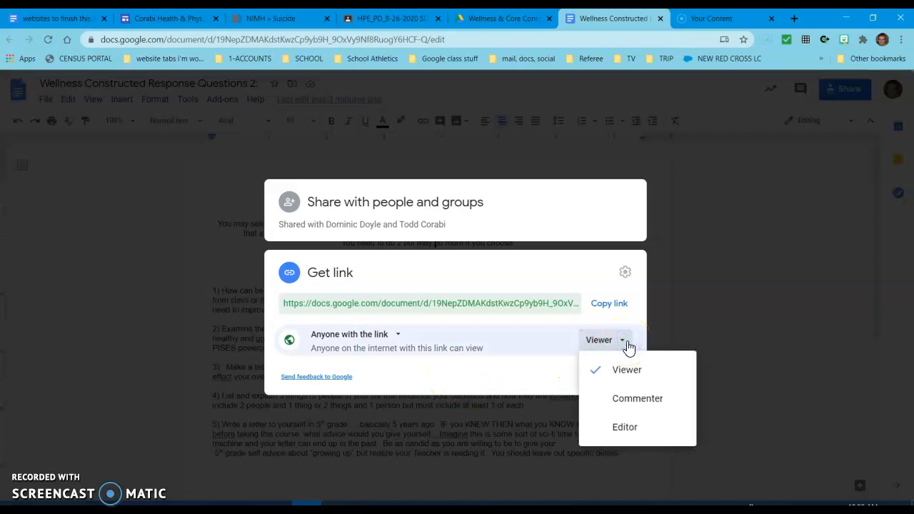
left_click(626, 370)
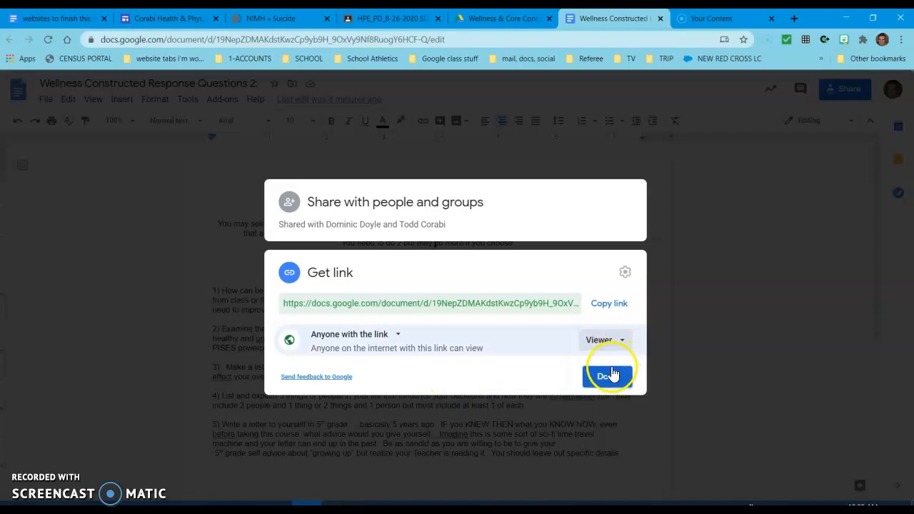
left_click(609, 305)
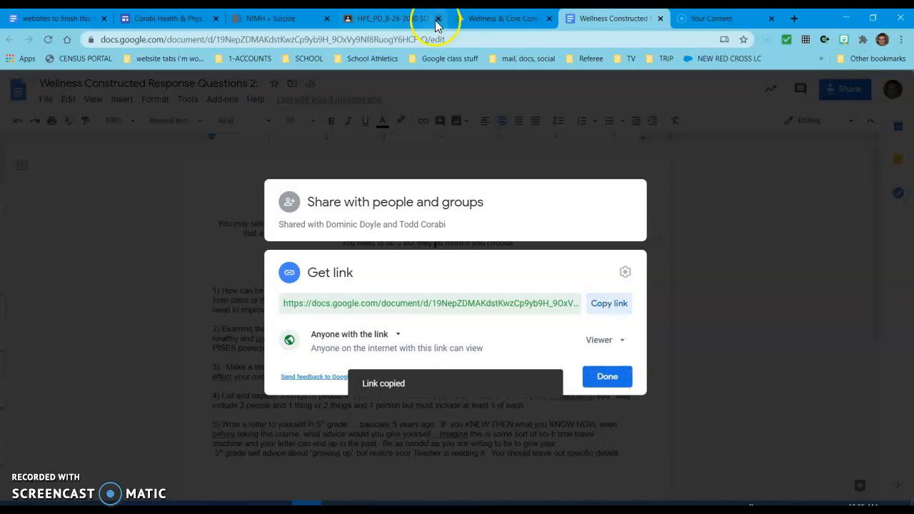
- Switch to the HPE_PD_8-26-2020 class in Google Classroom, paste the document link under the announcement's heading and replace its "edit?usp=sharing" ending with "view"
left_click(397, 19)
left_click(348, 370)
key("ctrl+v")
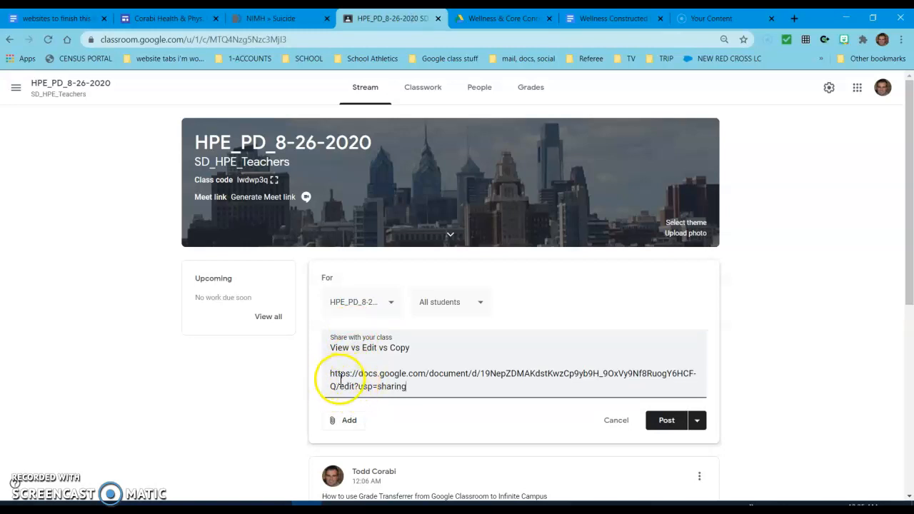
left_click_drag(341, 385, 423, 391)
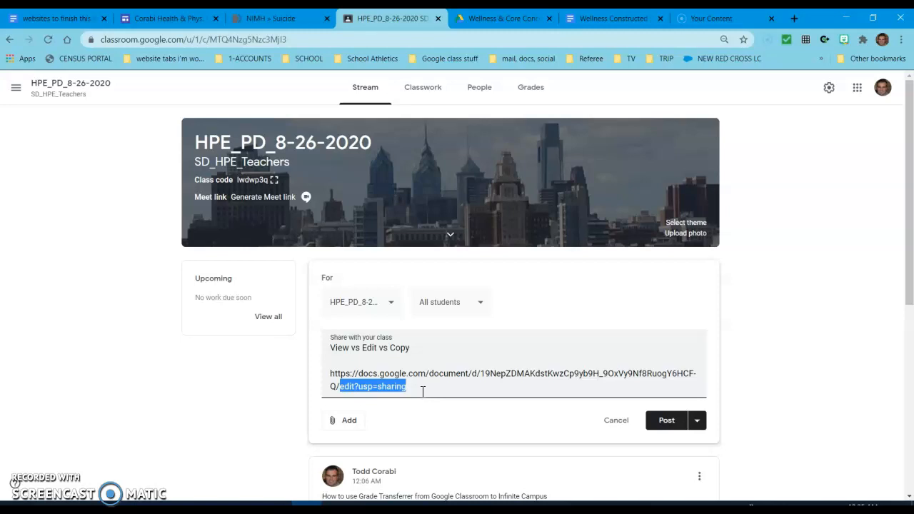
key("BackSpace")
type("view")
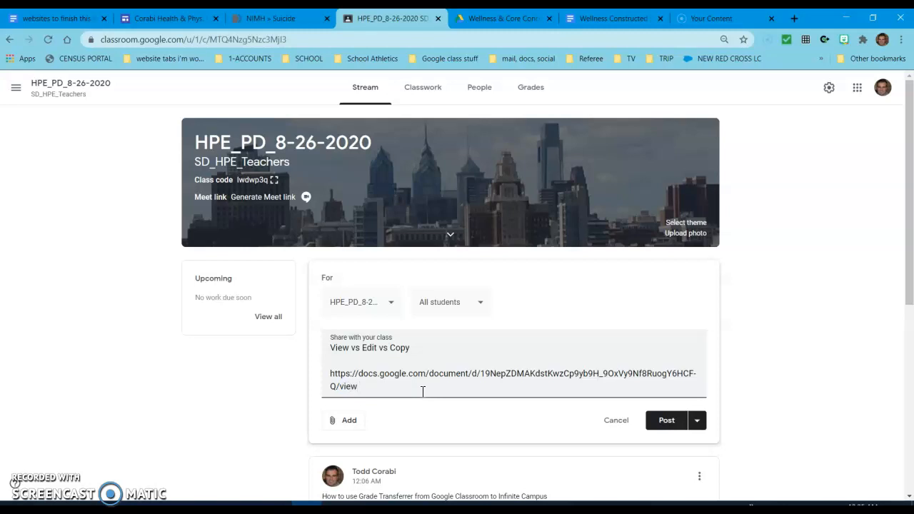
- Add the document link a second time below a blank line and shorten its ending to "edit"
key("Return")
key("Return")
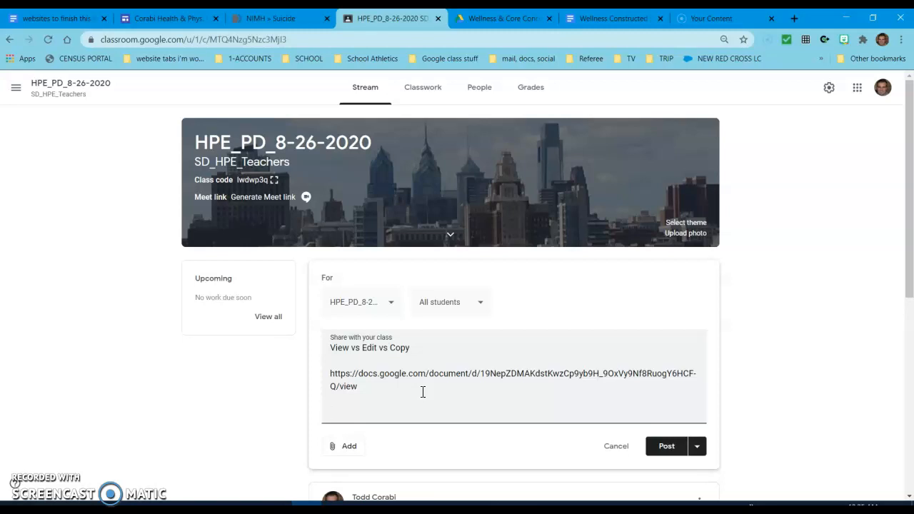
key("ctrl+v")
left_click(434, 430)
key("BackSpace")
key("BackSpace")
key("BackSpace")
key("BackSpace")
key("BackSpace")
key("BackSpace")
key("BackSpace")
key("BackSpace")
key("BackSpace")
key("BackSpace")
key("BackSpace")
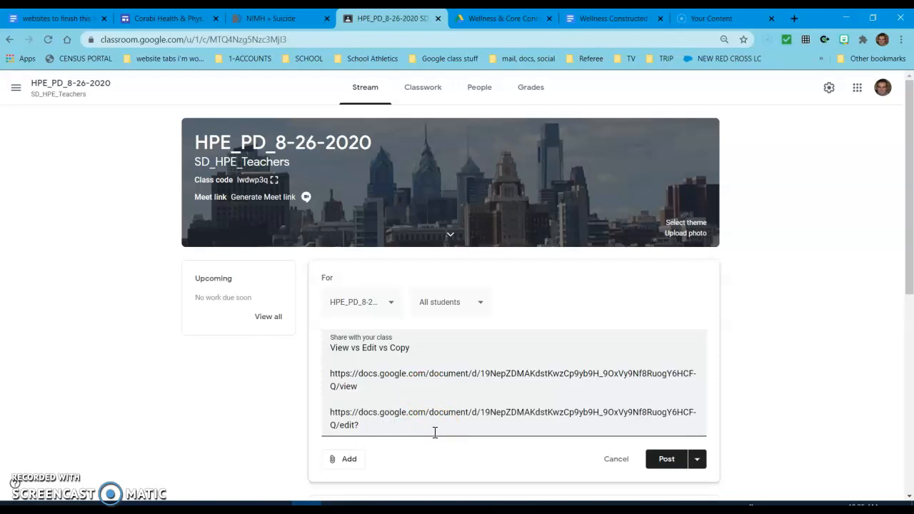
- Add the document link a third time with its ending replaced by "copy", and post the announcement to the class stream
key("Return")
key("Return")
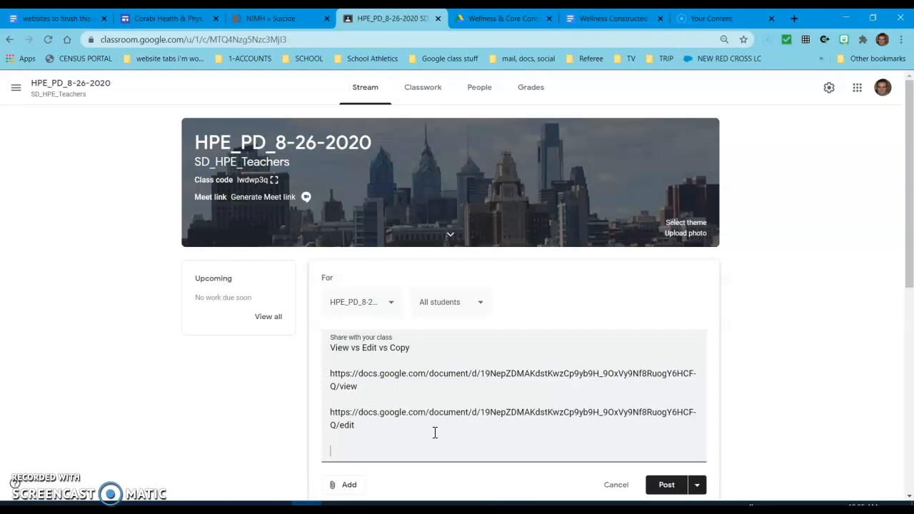
key("ctrl+v")
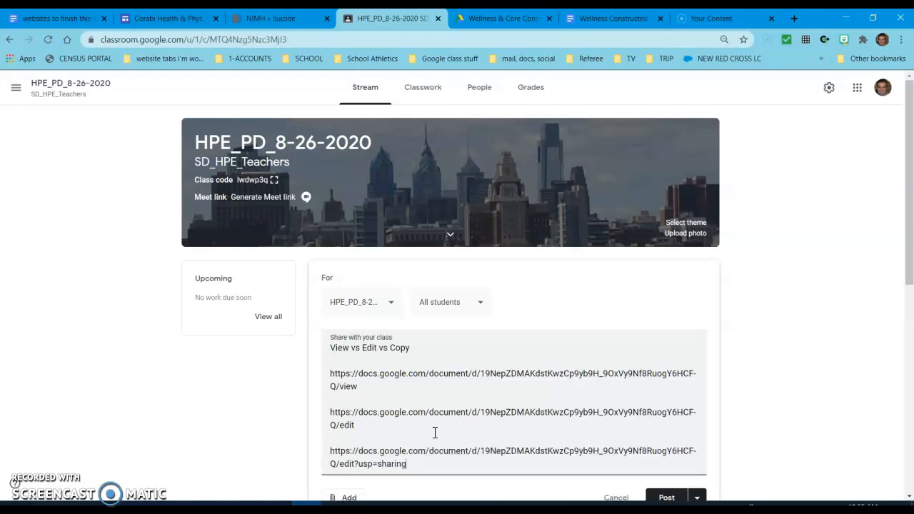
key("BackSpace")
key("BackSpace")
key("BackSpace")
key("BackSpace")
key("BackSpace")
key("BackSpace")
key("BackSpace")
key("BackSpace")
key("BackSpace")
key("BackSpace")
key("BackSpace")
key("BackSpace")
key("BackSpace")
key("BackSpace")
key("BackSpace")
key("BackSpace")
type("copy")
scroll(435, 432, "down", 2)
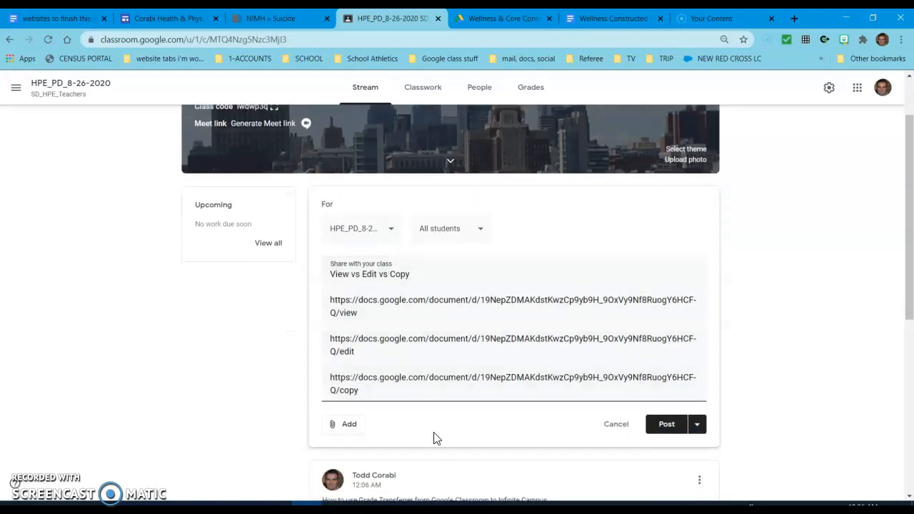
left_click(669, 431)
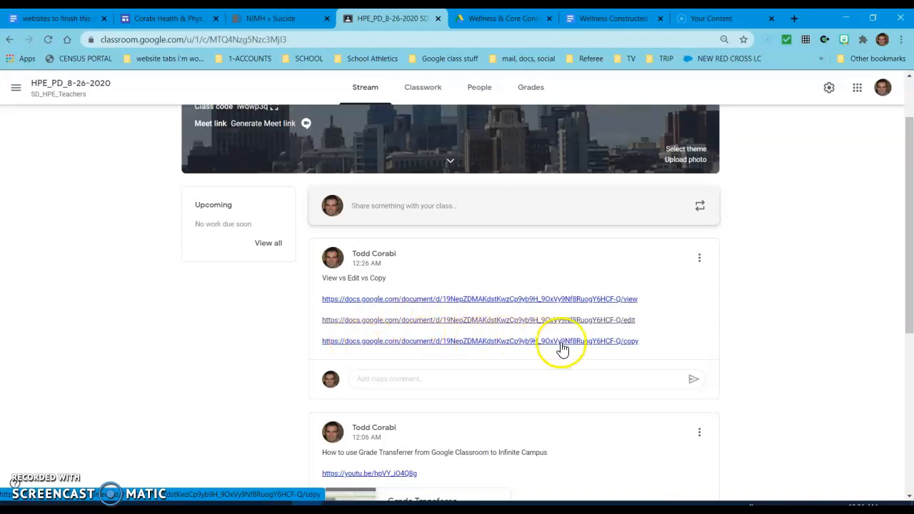
- Open the posted link that ends in "copy" and make a copy of the Wellness Constructed Response Questions 2 document
left_click_drag(645, 340, 201, 350)
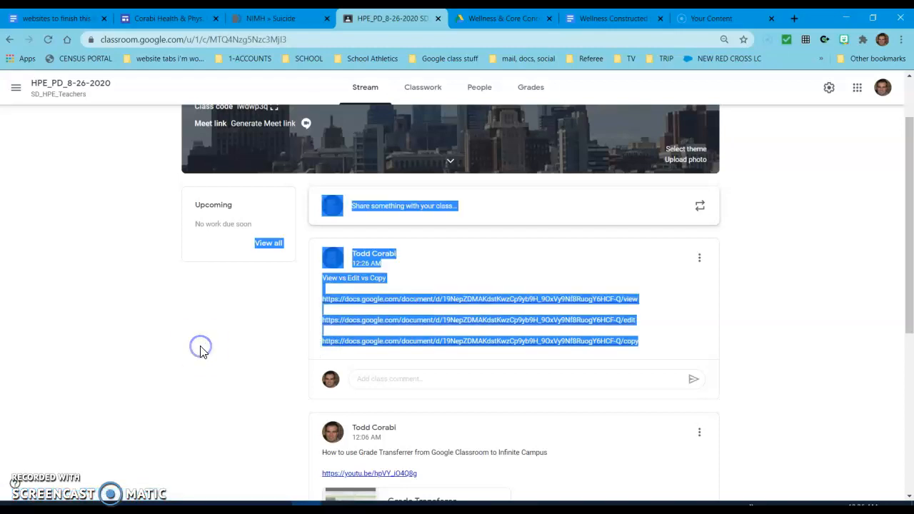
left_click(655, 336)
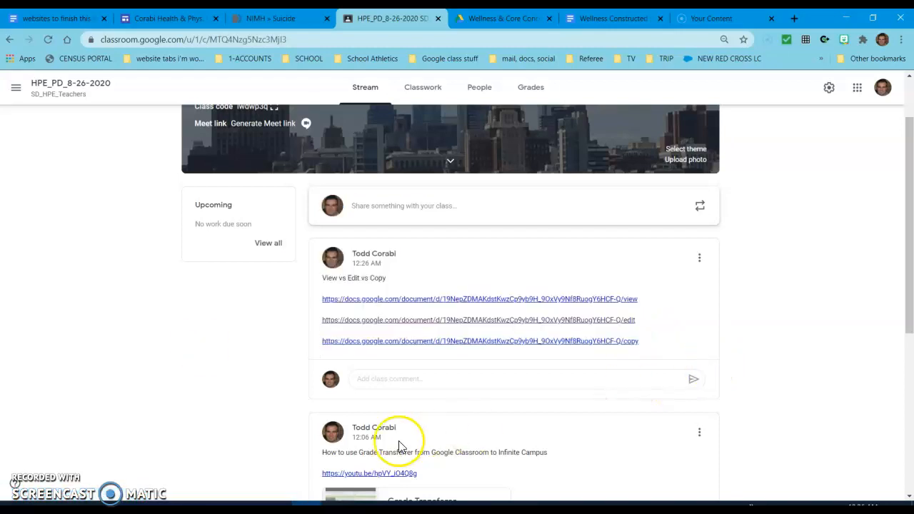
left_click(420, 341)
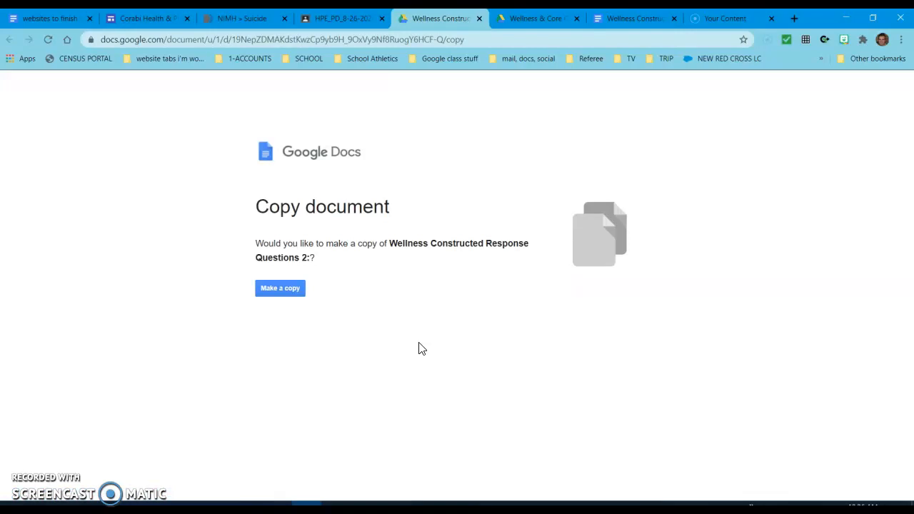
left_click(285, 293)
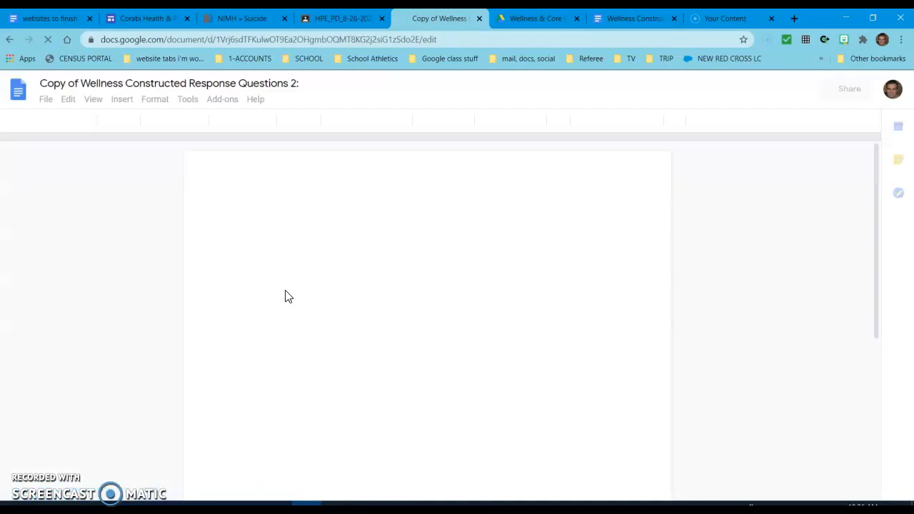
- Rename the copied document by replacing "Copy" at the start of its title with the student's last name and an underscore
left_click(72, 90)
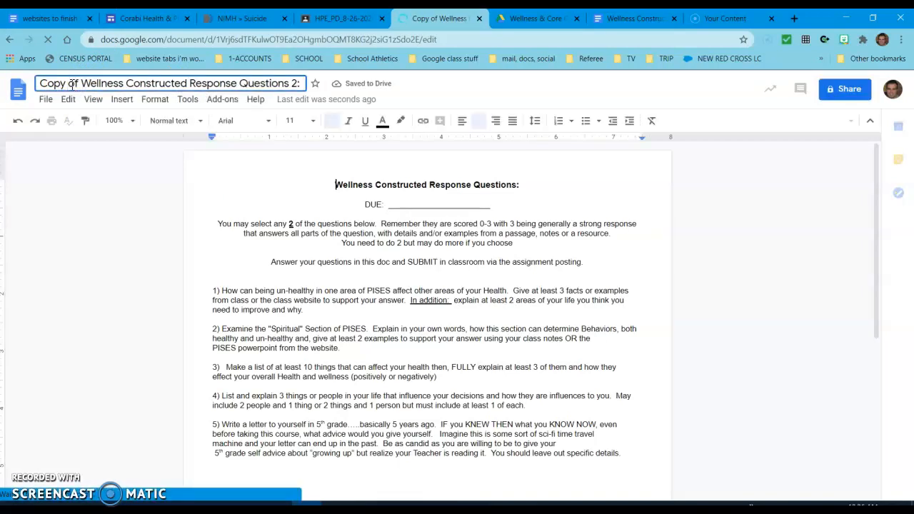
key("BackSpace")
key("BackSpace")
key("BackSpace")
key("BackSpace")
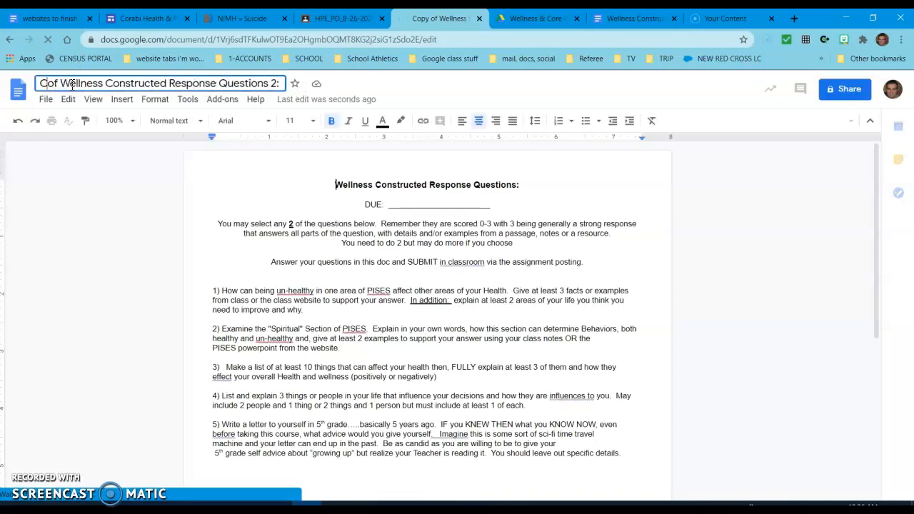
key("BackSpace")
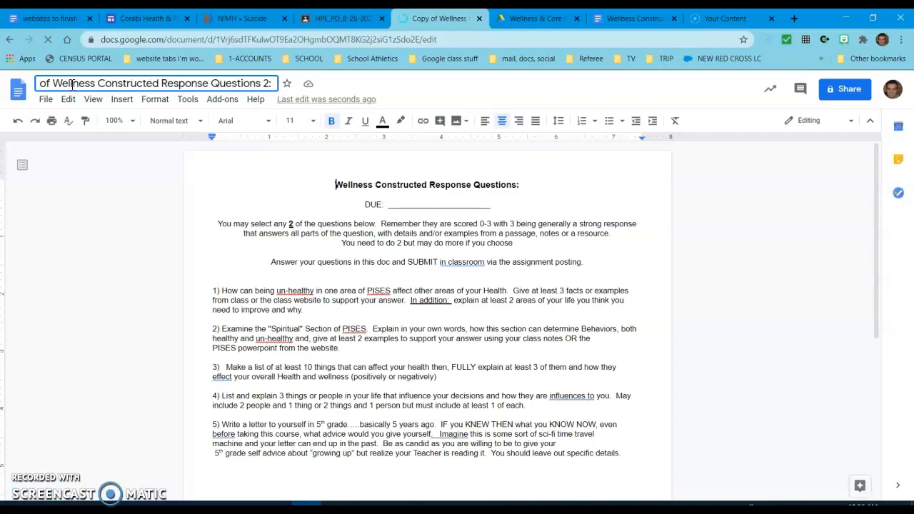
type("Corabi of")
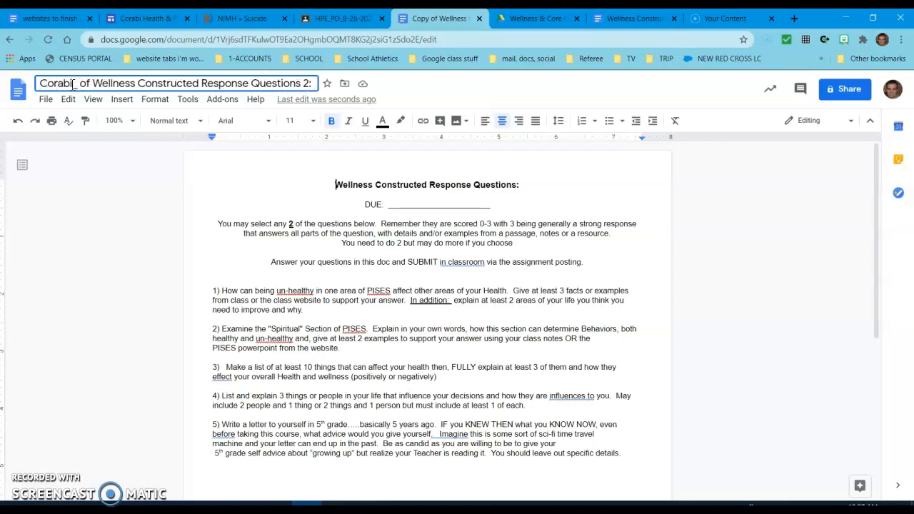
key("BackSpace")
key("Return")
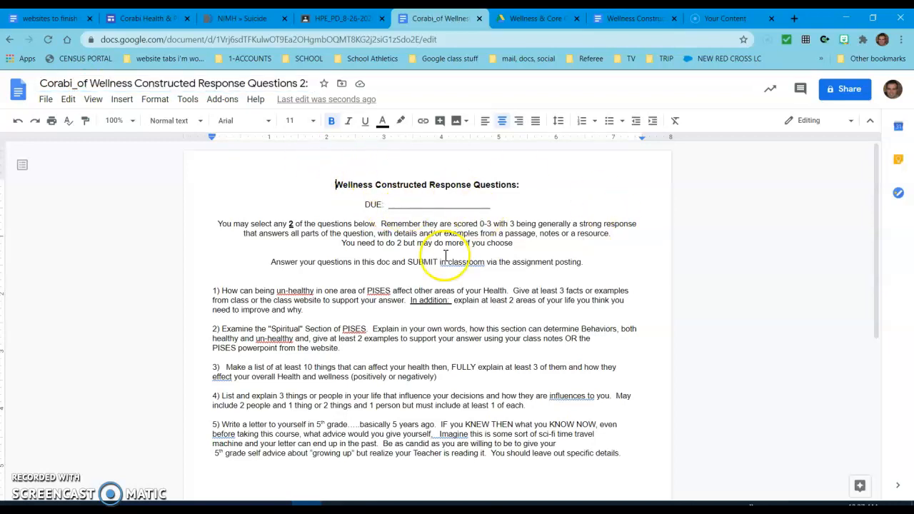
- Try adding a few trial characters at the end of question 2
left_click(363, 350)
type("sfsd")
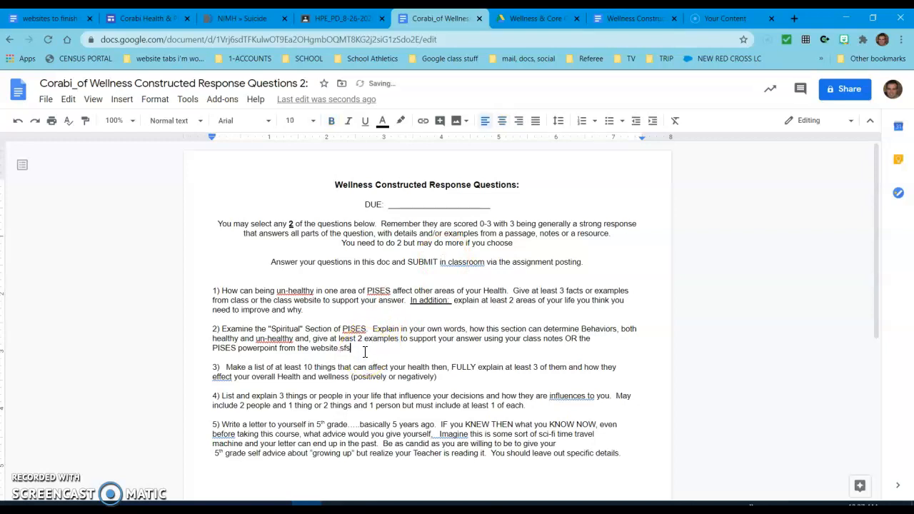
- Check the sharing dialog of the copied document, dismiss it, and close the copy
left_click(843, 92)
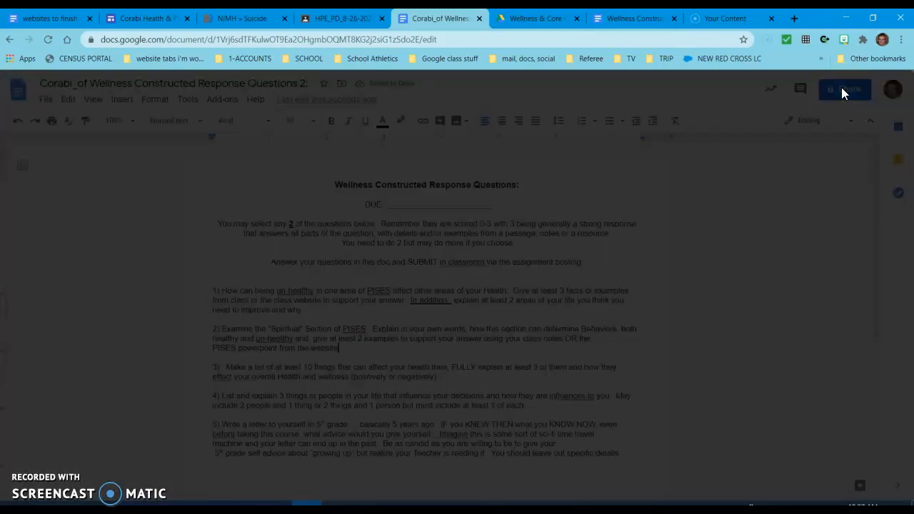
left_click(752, 261)
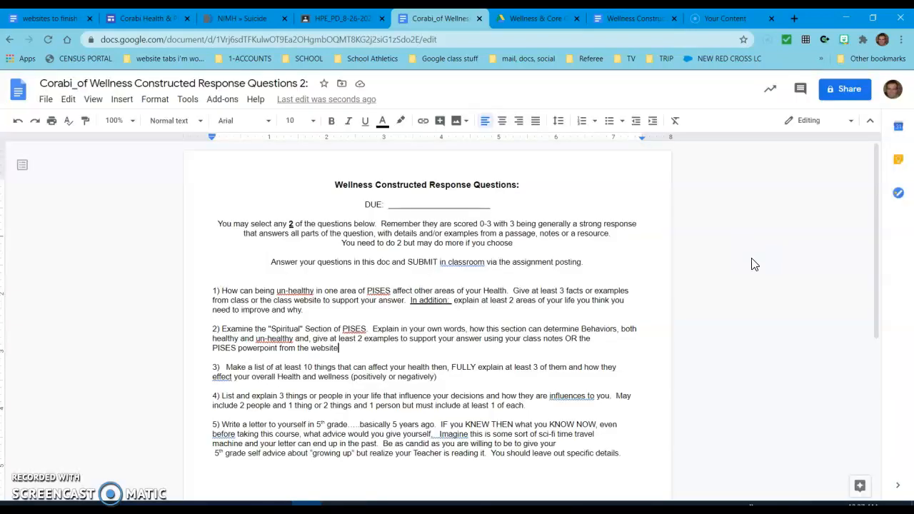
left_click(479, 18)
- View the document through the posted link that ends in "view", and close it again
left_click(481, 363)
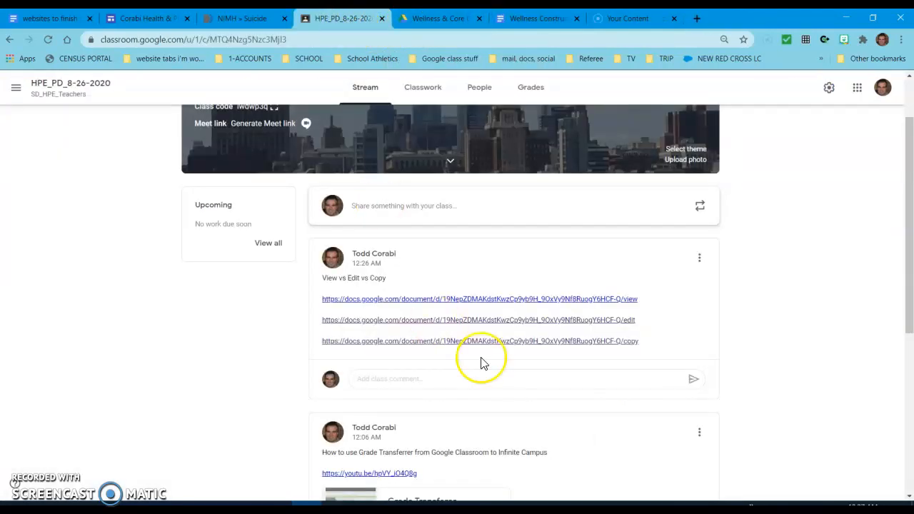
left_click(450, 300)
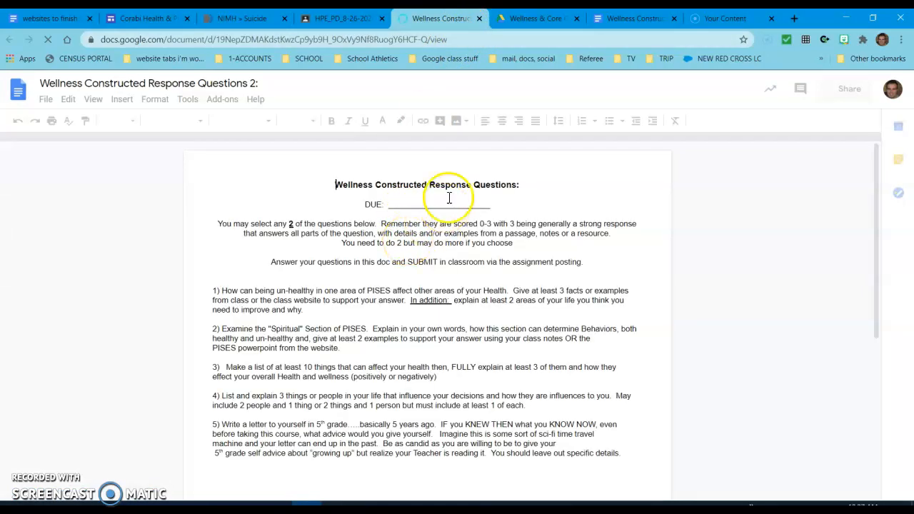
left_click(481, 18)
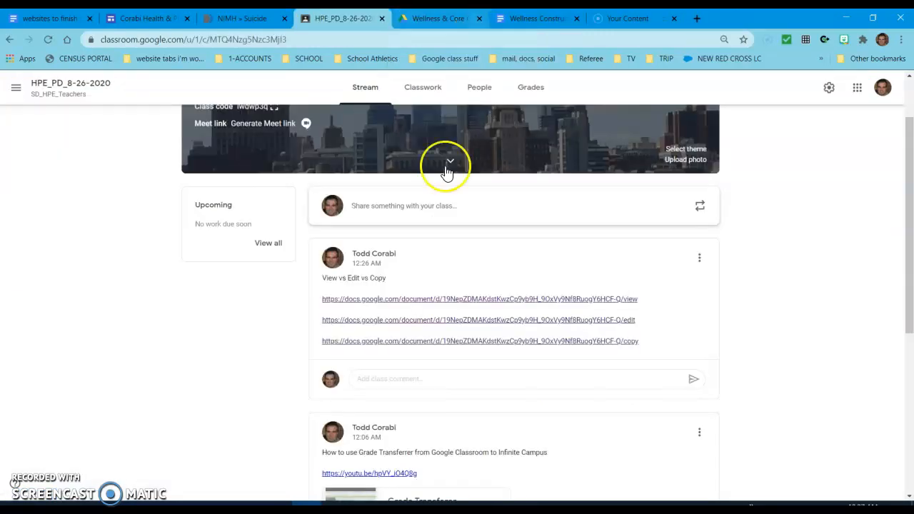
- Open the posted link that ends in "edit", try adding trial characters to the "You need to do 2" line, and undo them
left_click(445, 321)
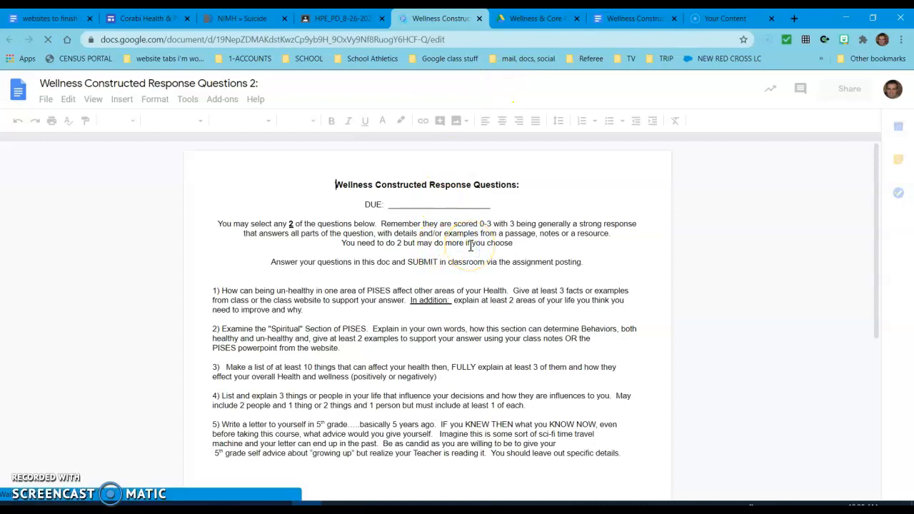
left_click(471, 246)
type("gdfdgfgfd")
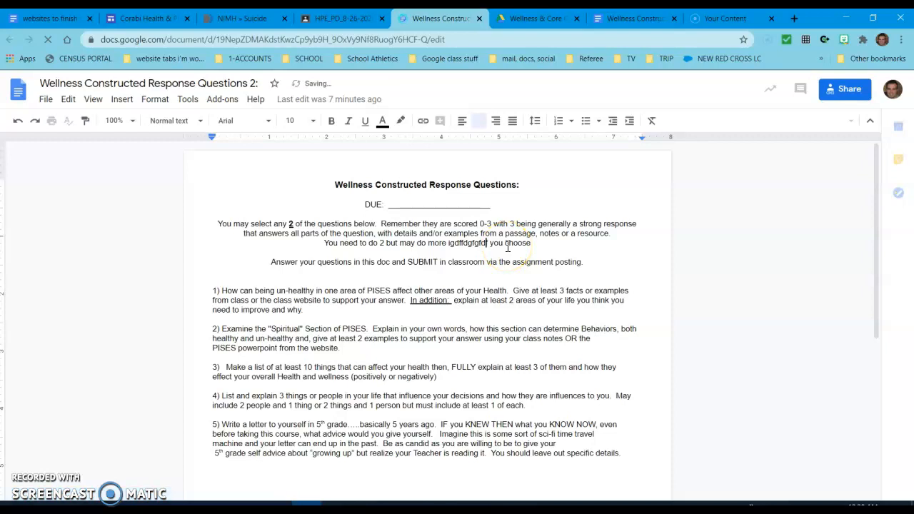
key("ctrl+z")
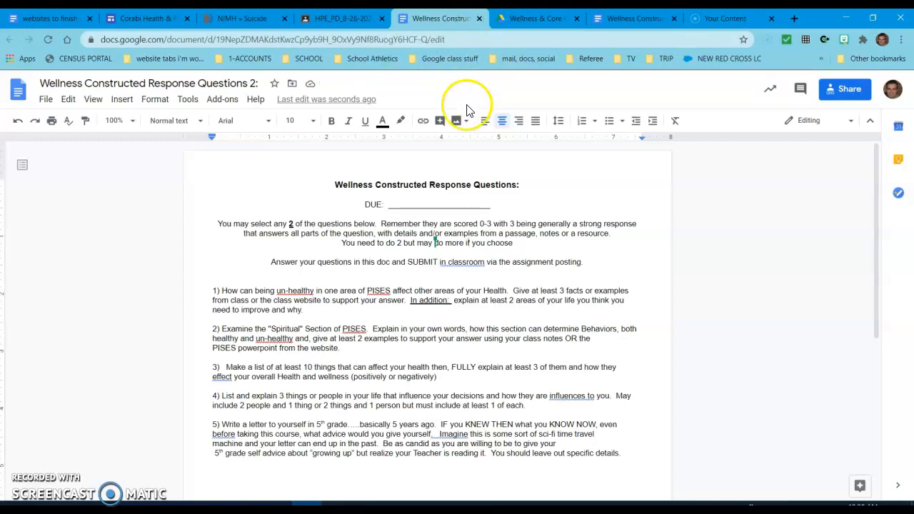
- Replace "edit" with "copy" at the end of the document's web address and load the copy page
left_click_drag(445, 40, 93, 46)
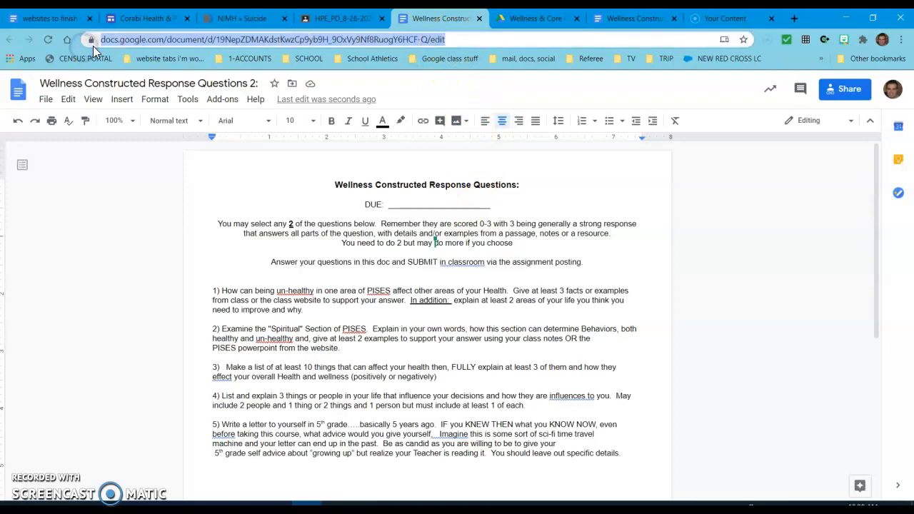
left_click(458, 39)
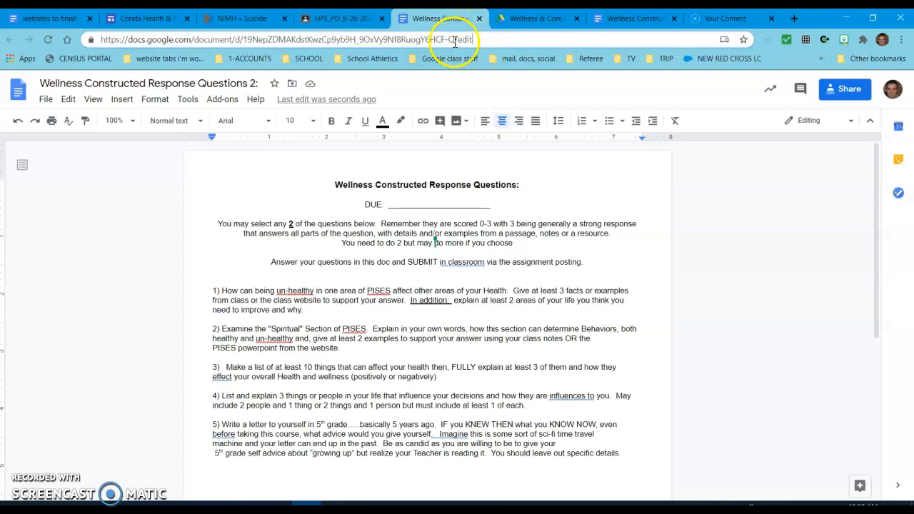
key("BackSpace")
key("BackSpace")
key("BackSpace")
key("BackSpace")
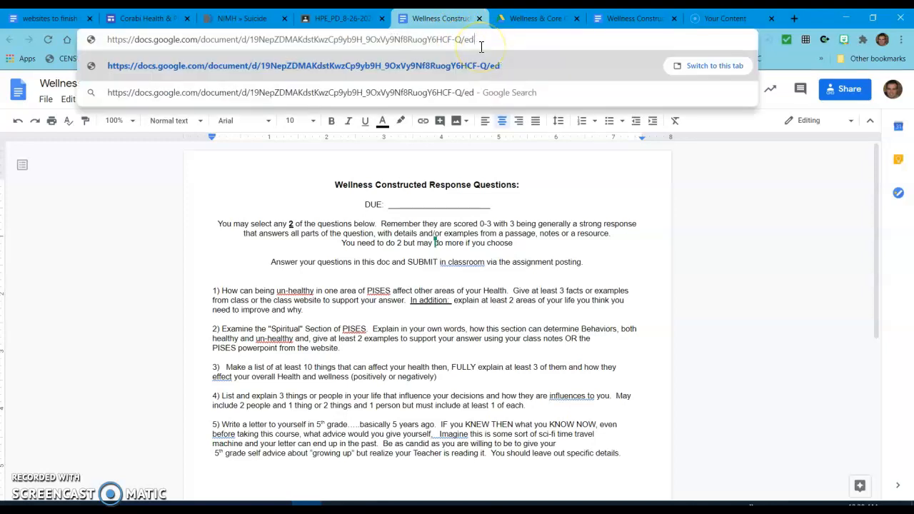
type("copy")
key("Return")
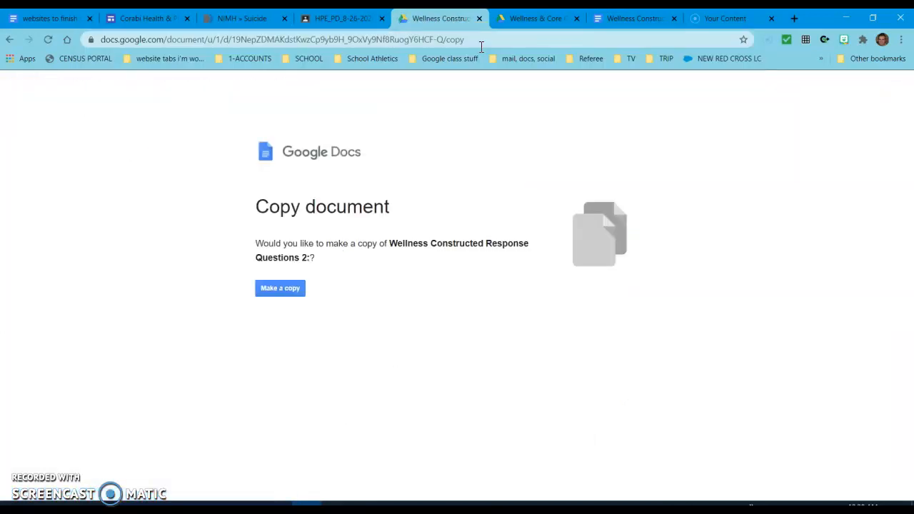
- Change the ending of the web address from "copy" back to "edit" and reload the original document
left_click(481, 47)
key("End")
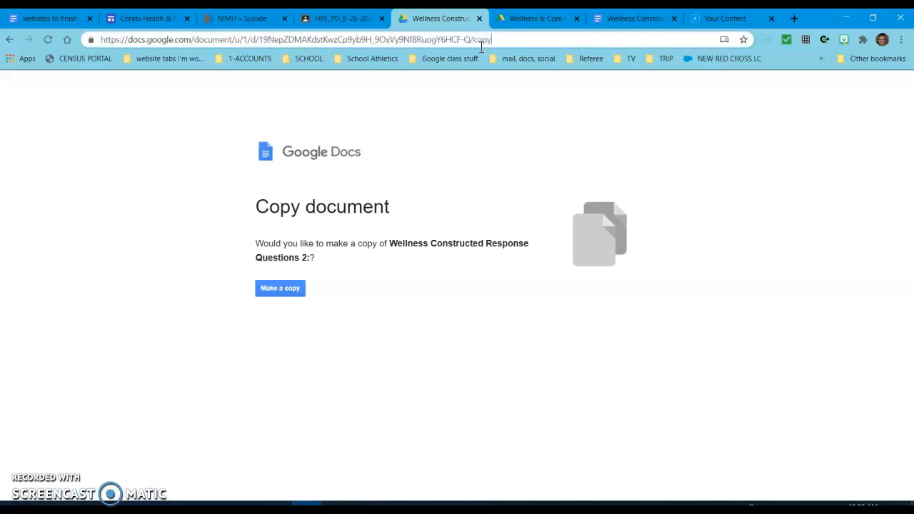
key("BackSpace")
key("BackSpace")
key("BackSpace")
key("BackSpace")
type("edit")
key("Return")
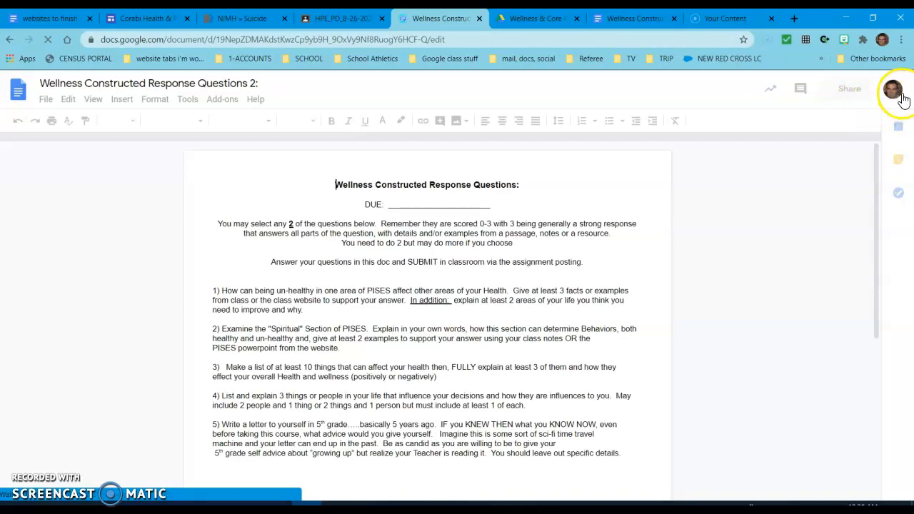
- Examine who can be given access through the link in the original document's sharing settings, and close the document
left_click(835, 99)
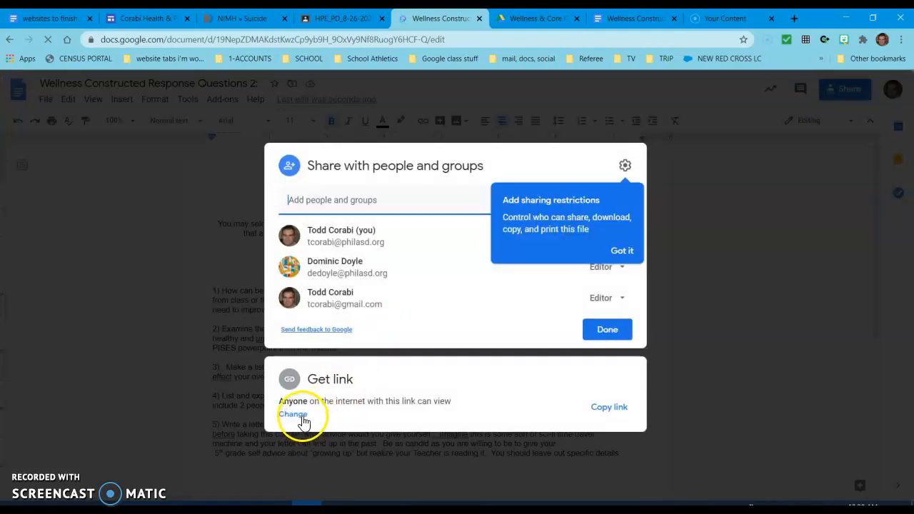
left_click(304, 420)
left_click(399, 334)
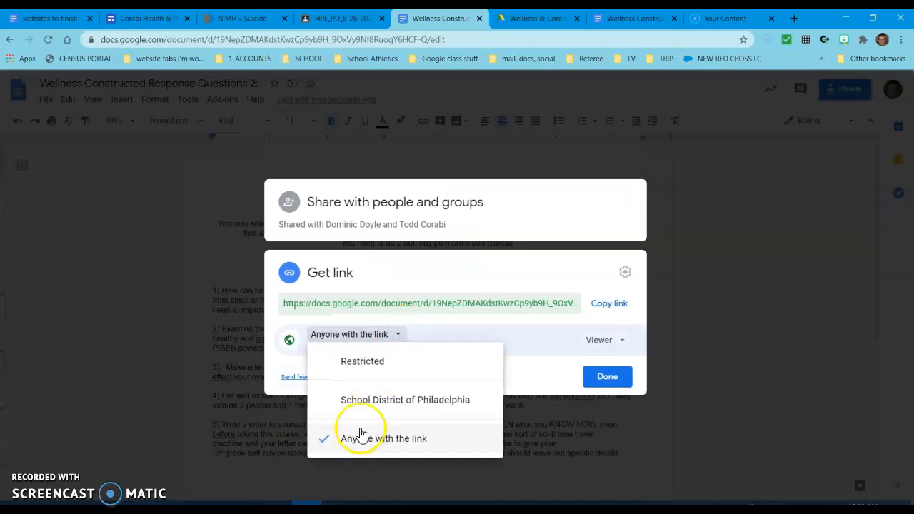
left_click(718, 322)
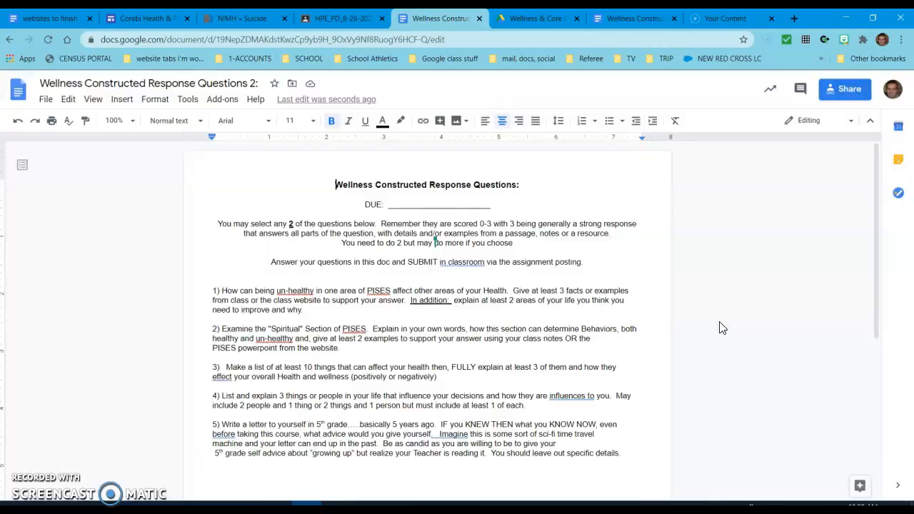
left_click(478, 19)
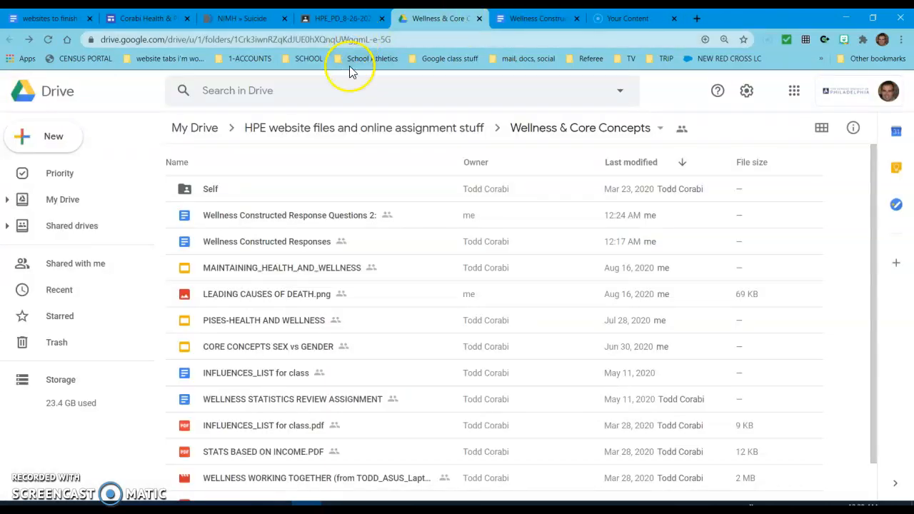